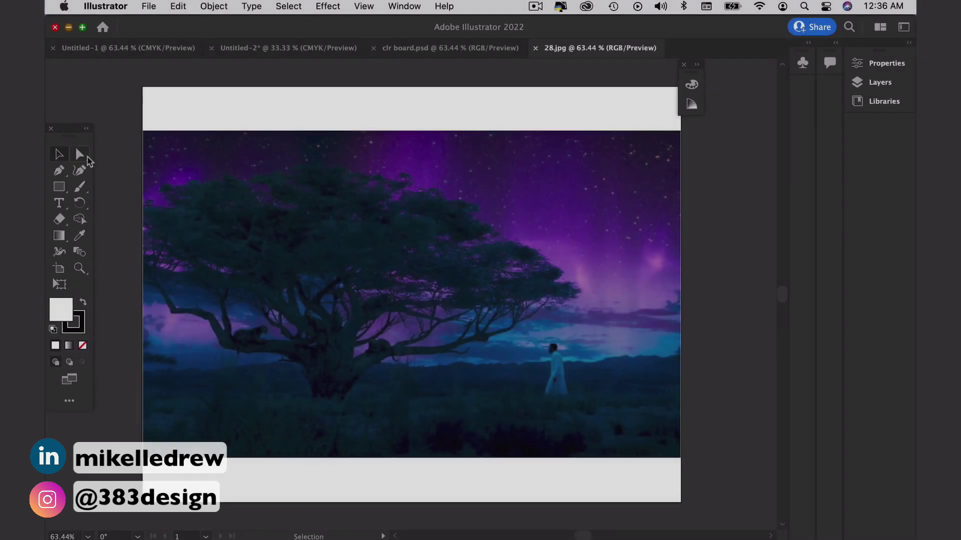
Copy the night tree photo from 28.jpg and paste it into Untitled-1
left_click(198, 163)
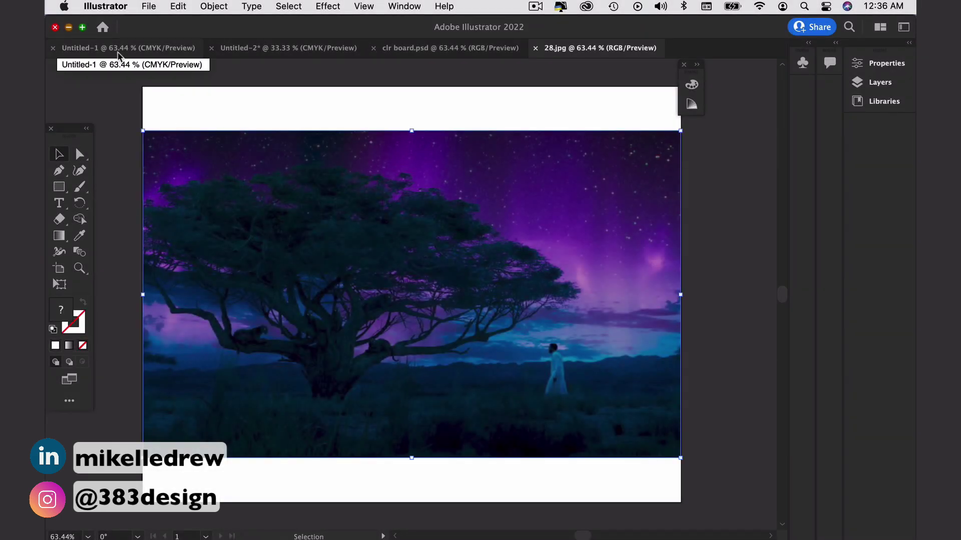
key("super+w")
key("super+v")
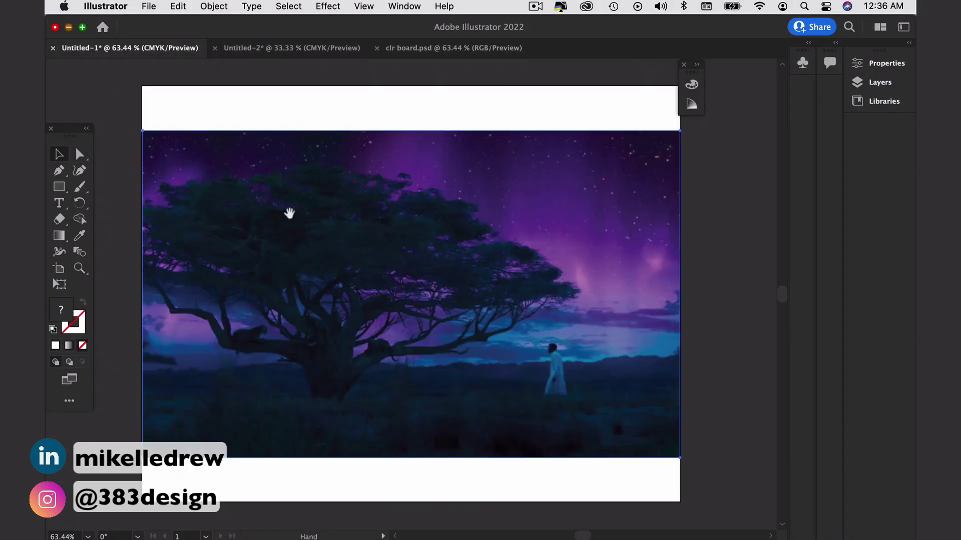
Enlarge the tree photo slightly and align it to the board's top edge, overhanging left
left_click_drag(289, 212, 378, 189)
left_click_drag(449, 211, 320, 200)
key("super+minus")
key("super+minus")
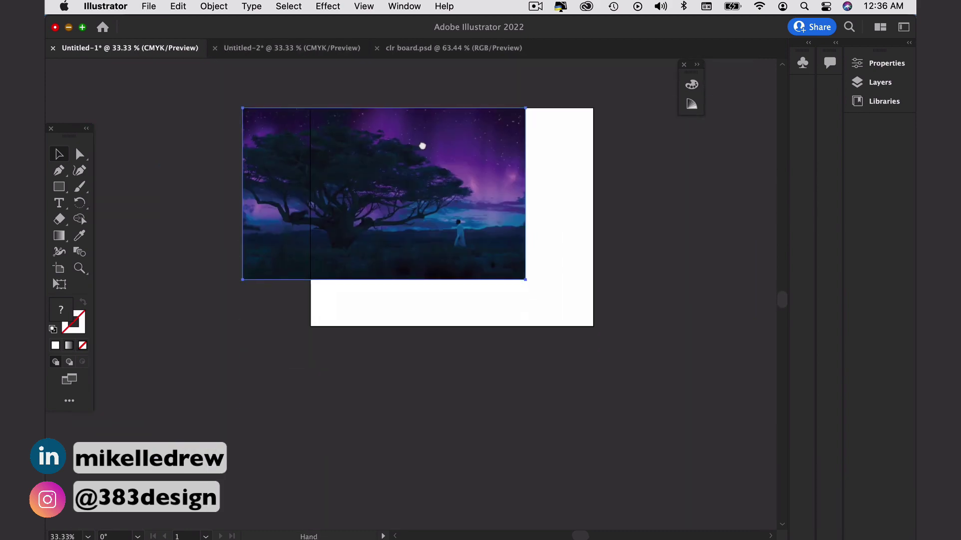
left_click_drag(230, 264, 210, 291)
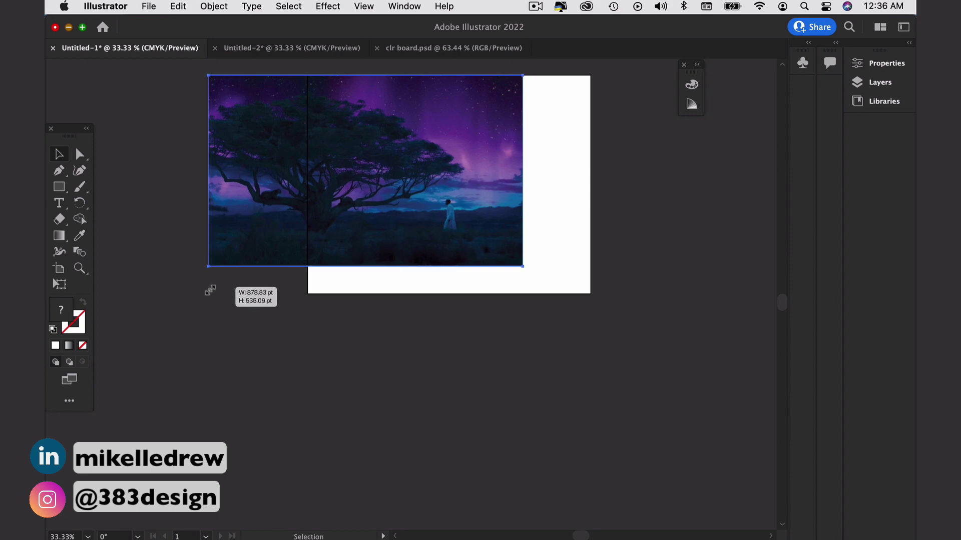
left_click(423, 281)
scroll(411, 260, "up", 3)
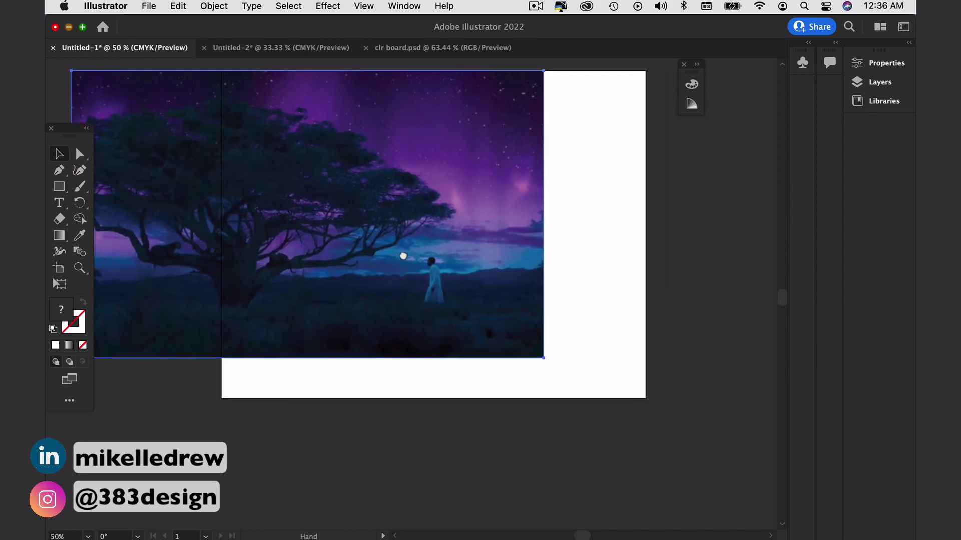
mouse_move(455, 229)
left_mouse_down()
mouse_move(446, 223)
mouse_move(459, 220)
mouse_move(442, 231)
left_mouse_up()
left_click(551, 207)
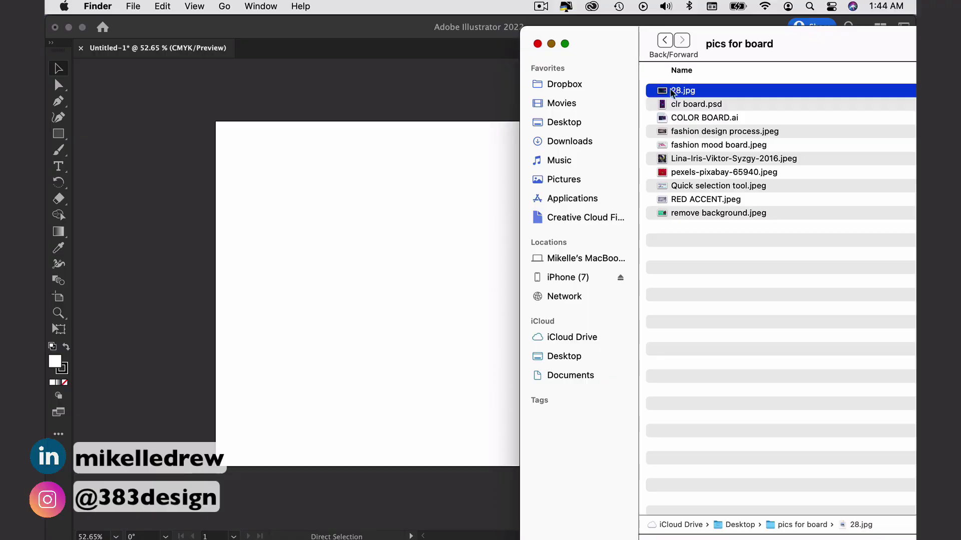
Drop 28.jpg from Finder onto the artboard and embed the linked photo
left_click_drag(665, 91, 436, 253)
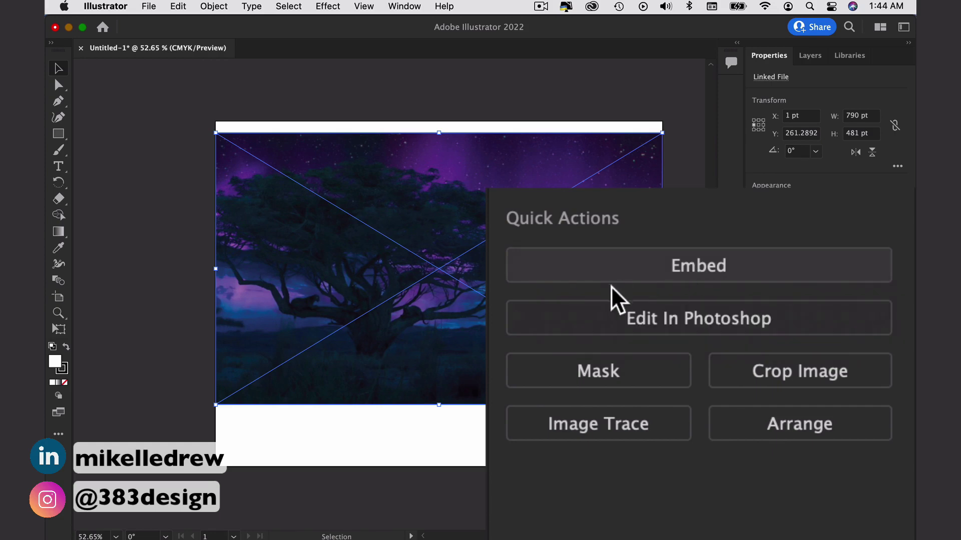
left_click(693, 269)
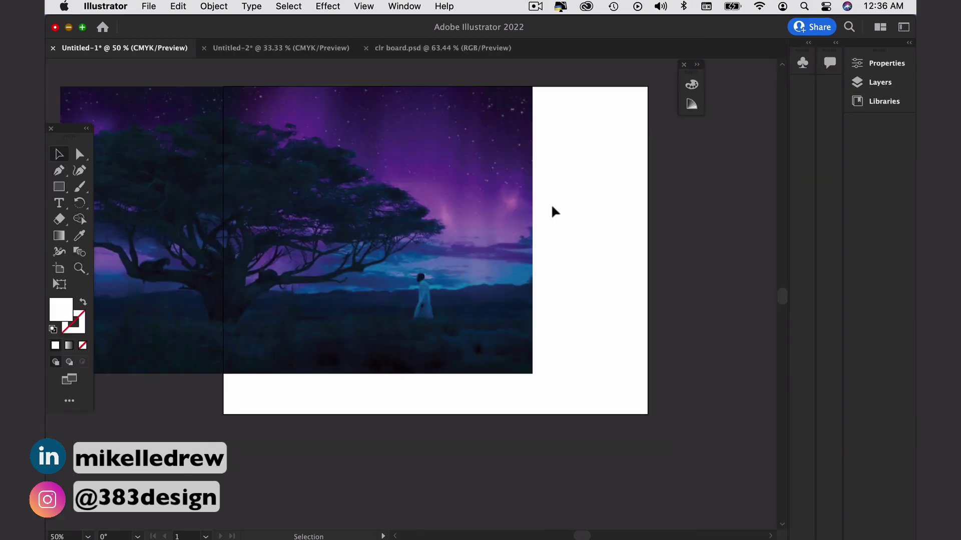
Bring the neon portrait from clr board.psd into Untitled-1, right of the tree photo
left_click(393, 48)
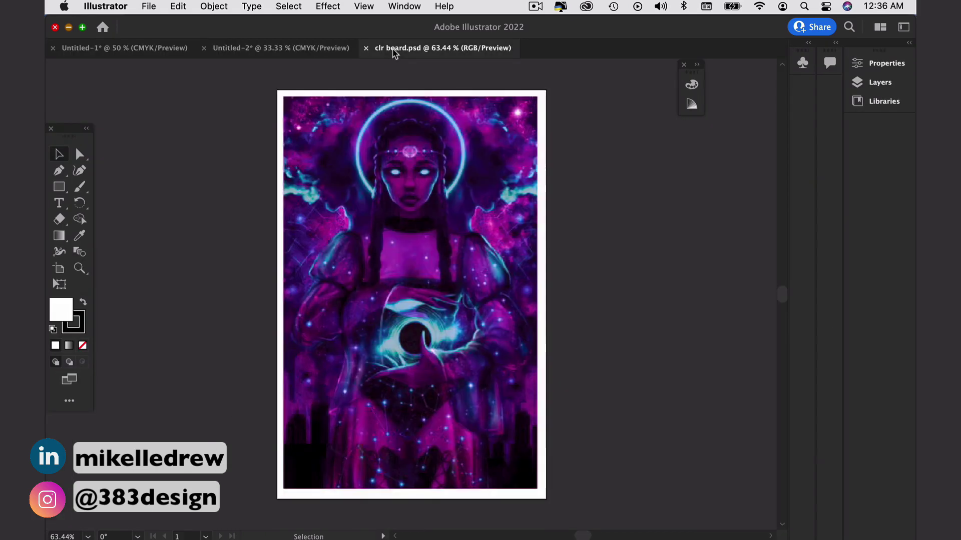
left_click(384, 204)
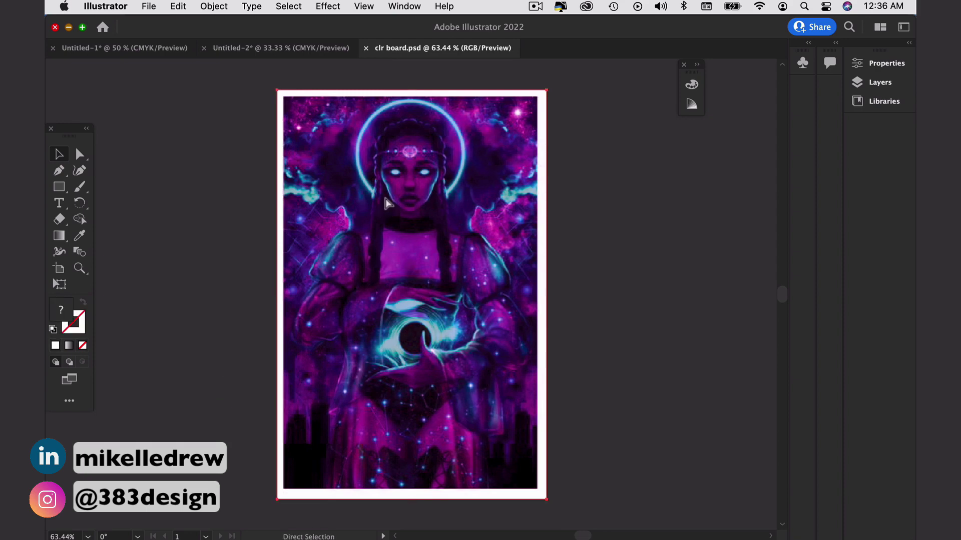
key("super+w")
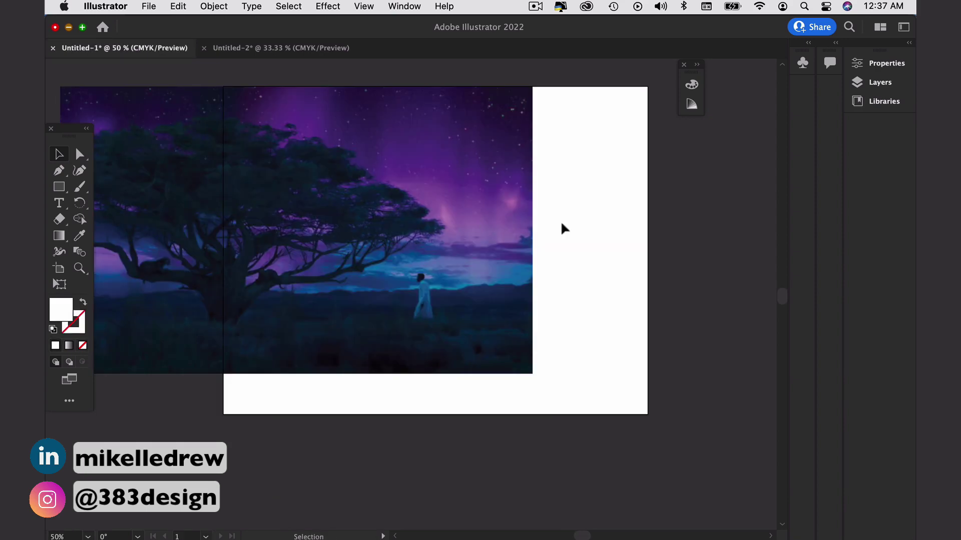
key("super+v")
left_click_drag(418, 245, 551, 200)
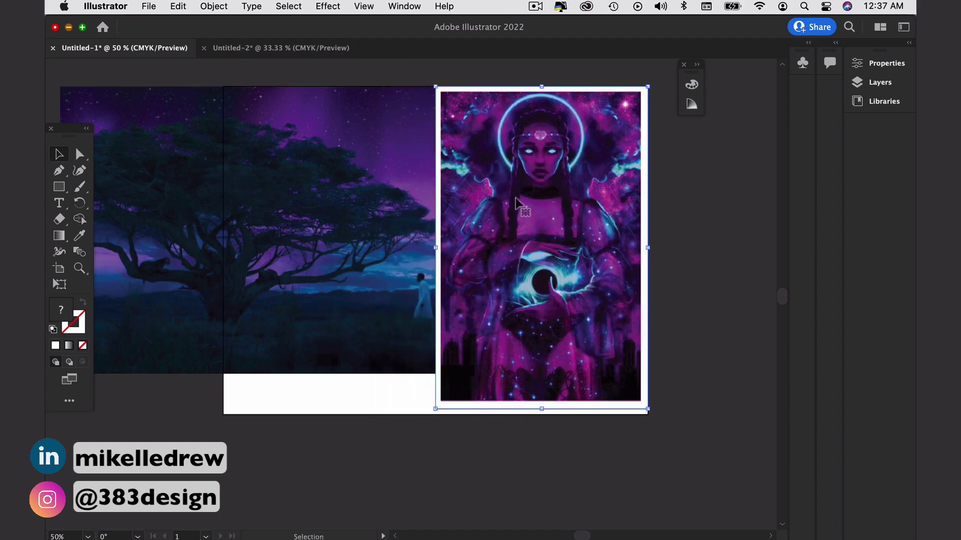
left_click(276, 449)
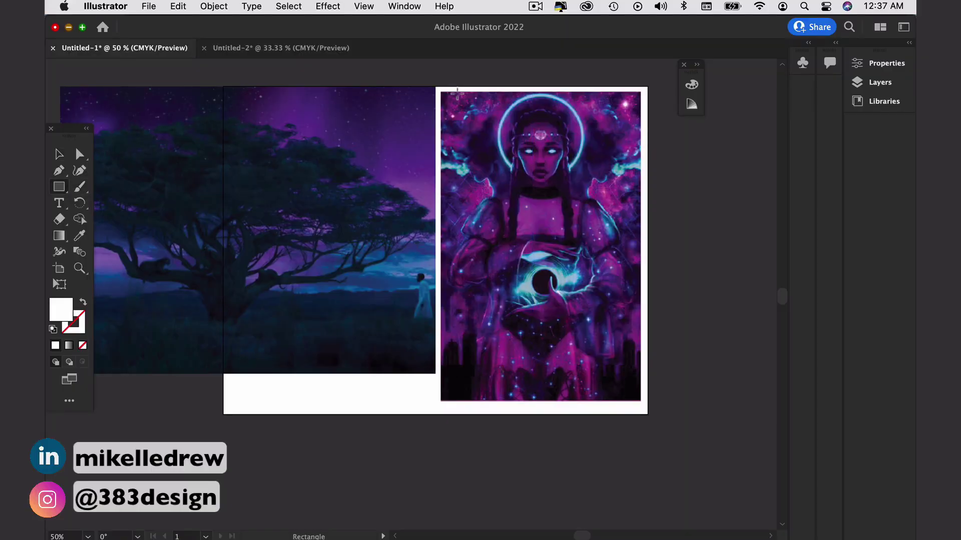
Draw a white rectangle of about 318 × 576 pt just inside the portrait's border
left_click_drag(456, 93, 629, 400)
Make a clipping mask of the portrait with the rectangle, then shift it up and right
left_click(643, 132, "shift+super")
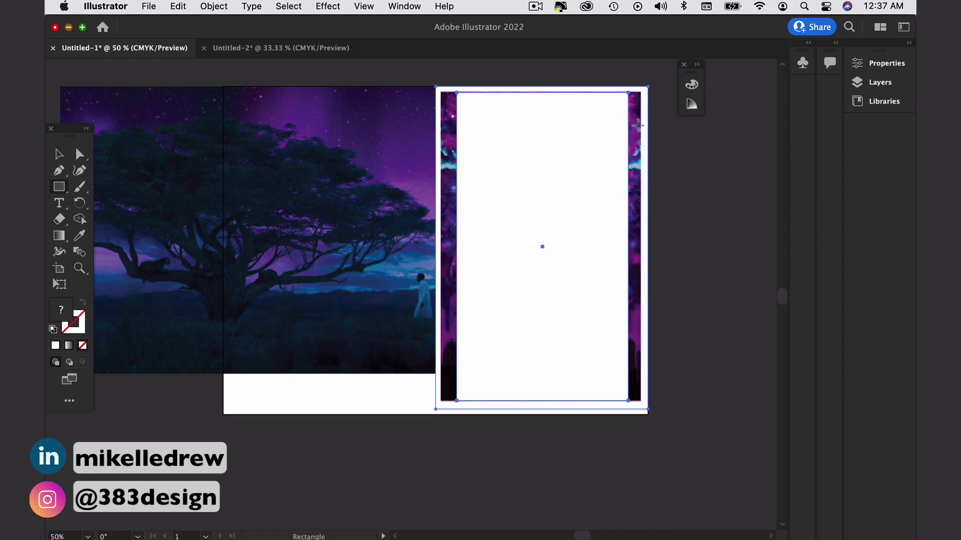
right_click(518, 204)
left_click(550, 336)
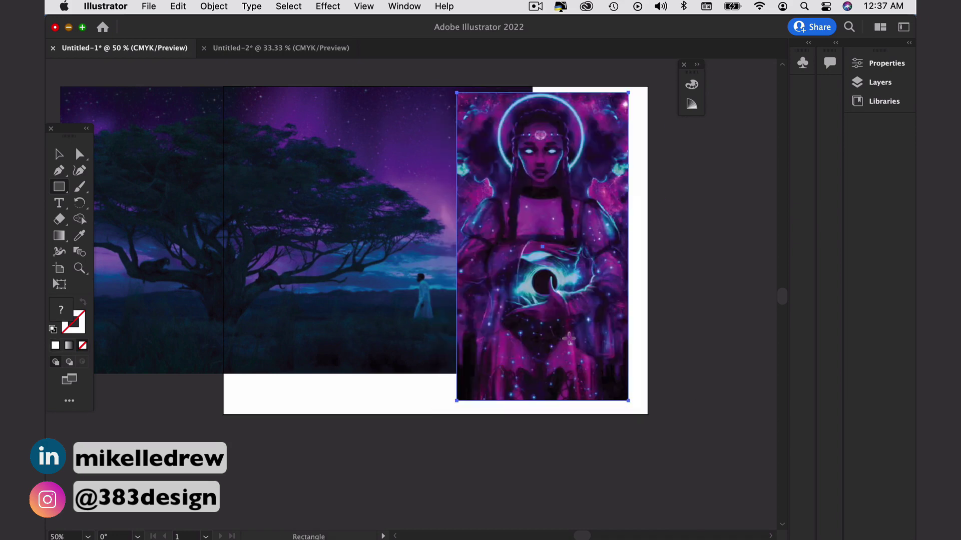
left_click(215, 6)
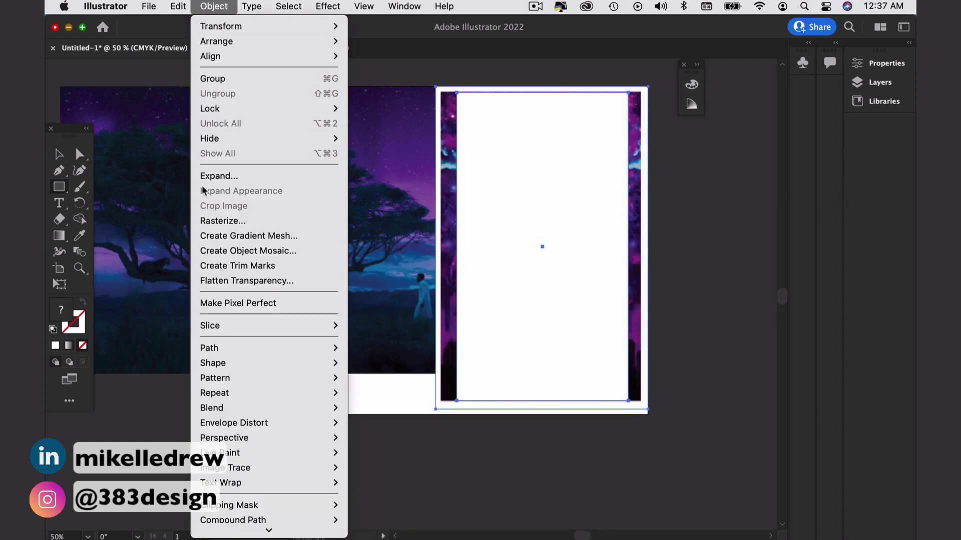
mouse_move(232, 507)
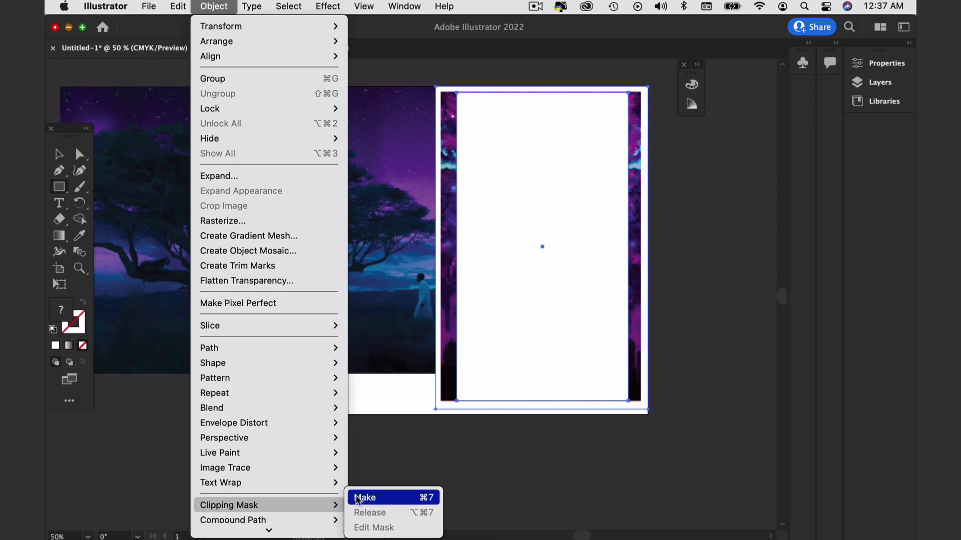
left_click(356, 497)
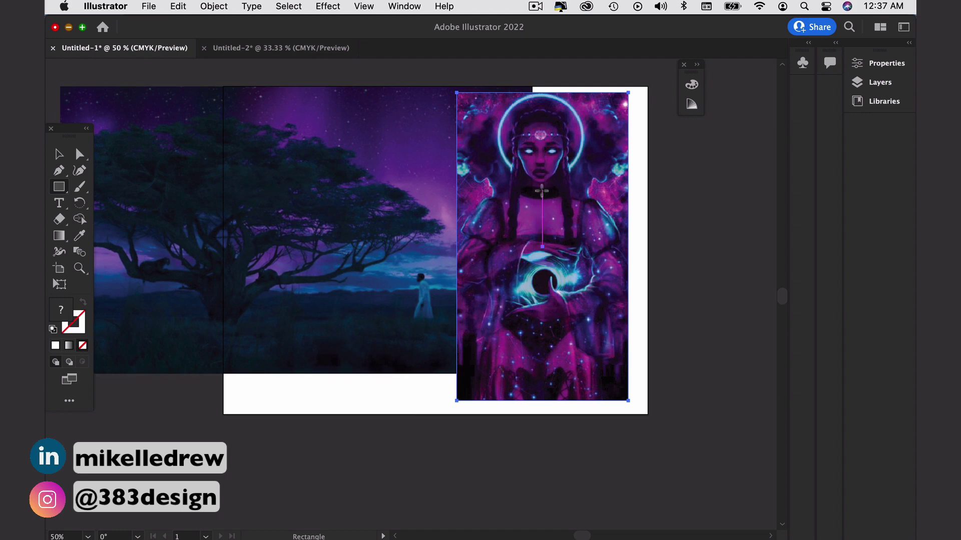
left_click_drag(439, 412, 488, 379)
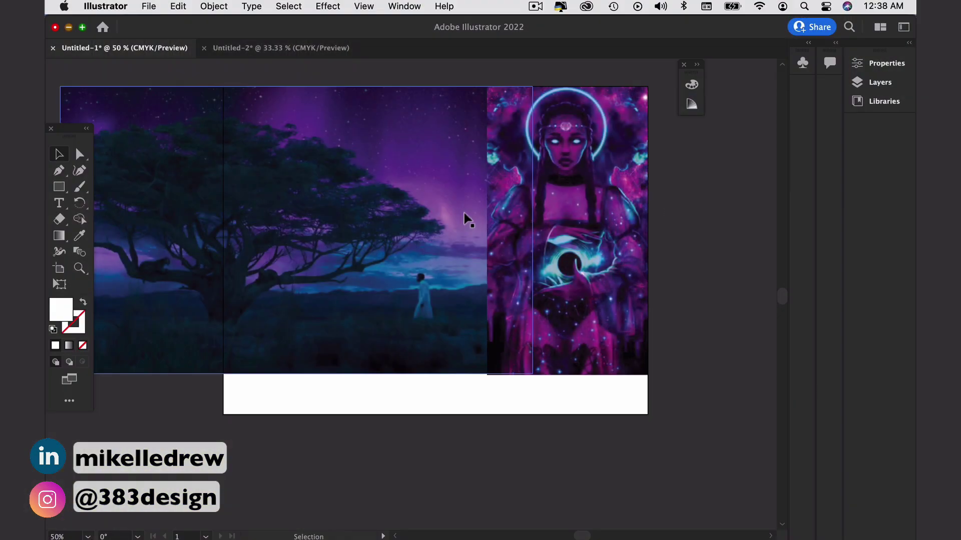
Select the newly added neck-ring model cut-out in the board's centre
left_click(465, 215)
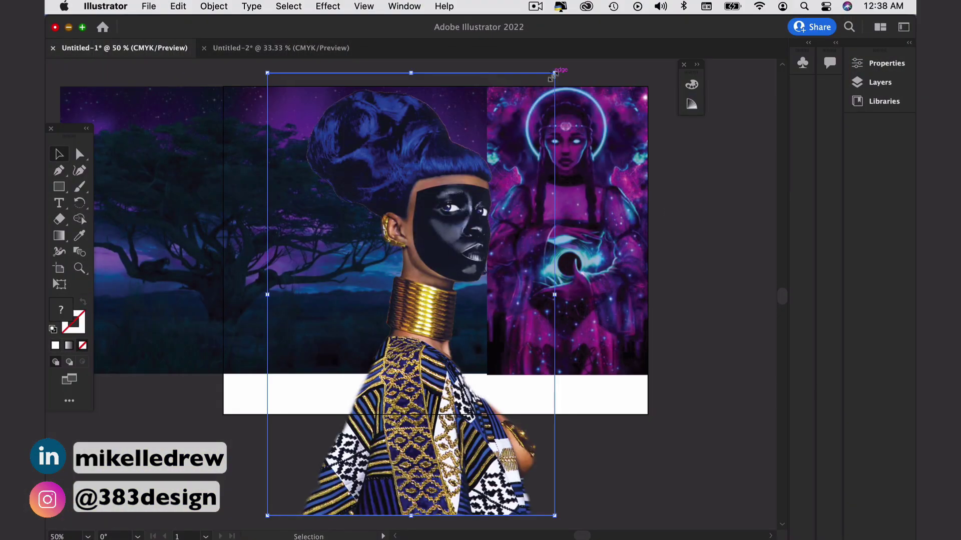
Scale the model to about 251 × 387 pt and set it between tree and portrait
left_click_drag(553, 74, 390, 235)
left_click_drag(356, 495, 475, 363)
left_click_drag(555, 132, 534, 169)
left_click_drag(470, 260, 484, 260)
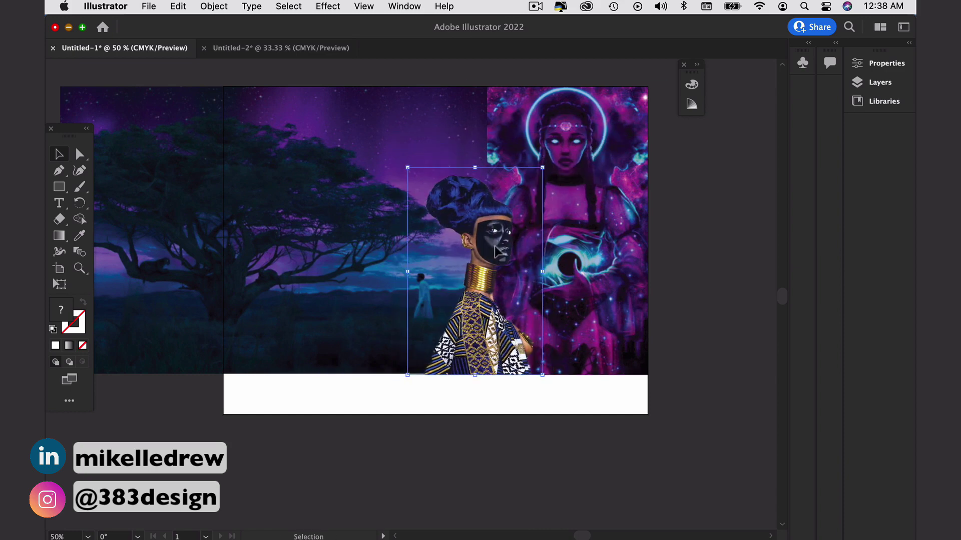
left_click(694, 290)
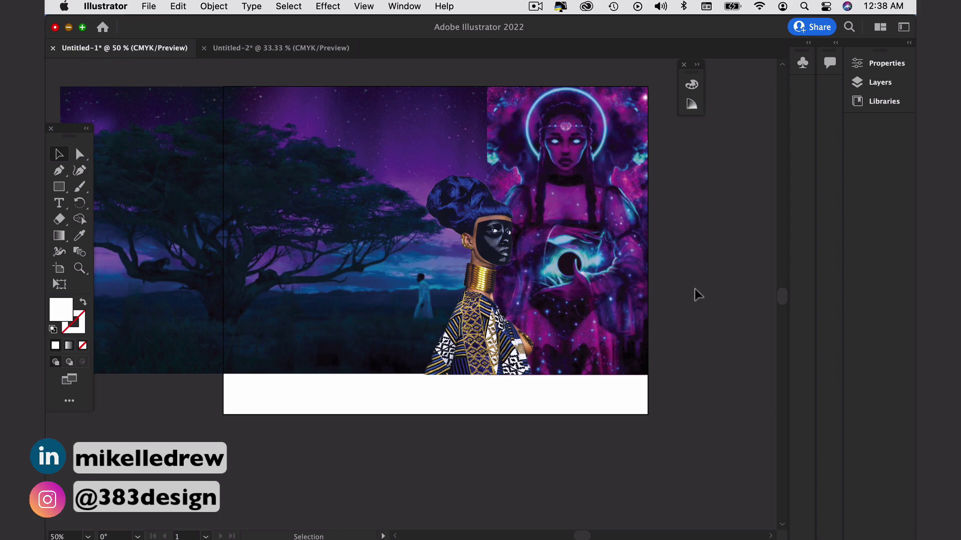
left_click(360, 279)
left_click(60, 189)
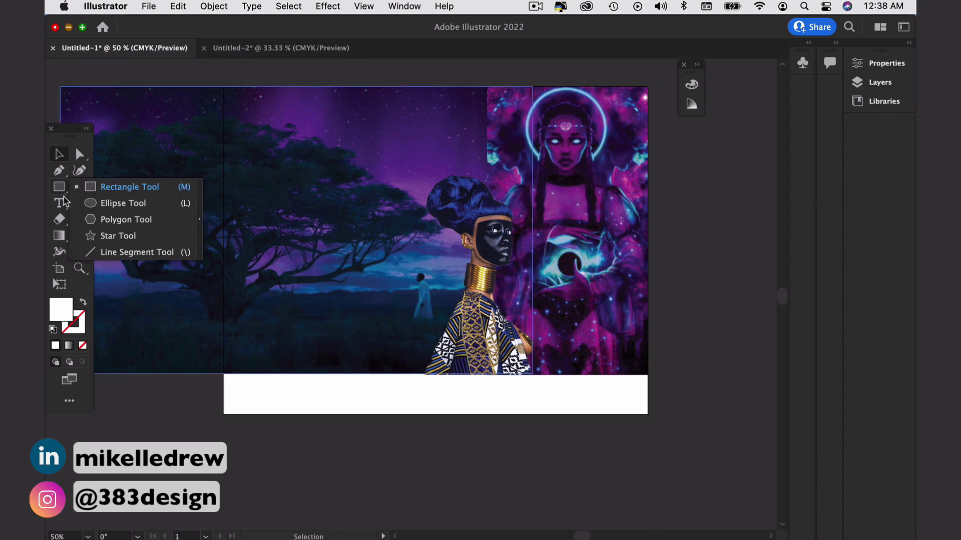
Draw a vertical divider line along the portrait's left edge with the Line Segment tool
left_click(119, 253)
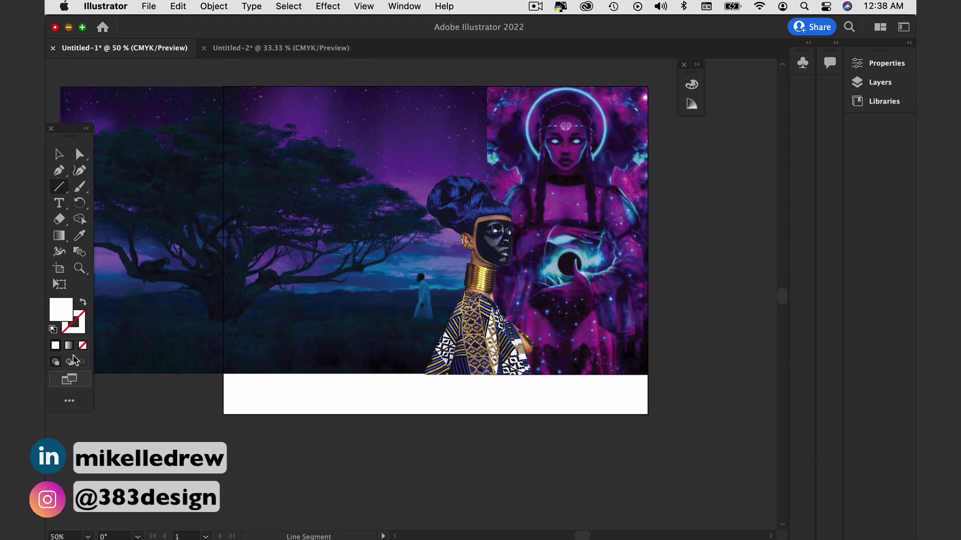
left_click(82, 321)
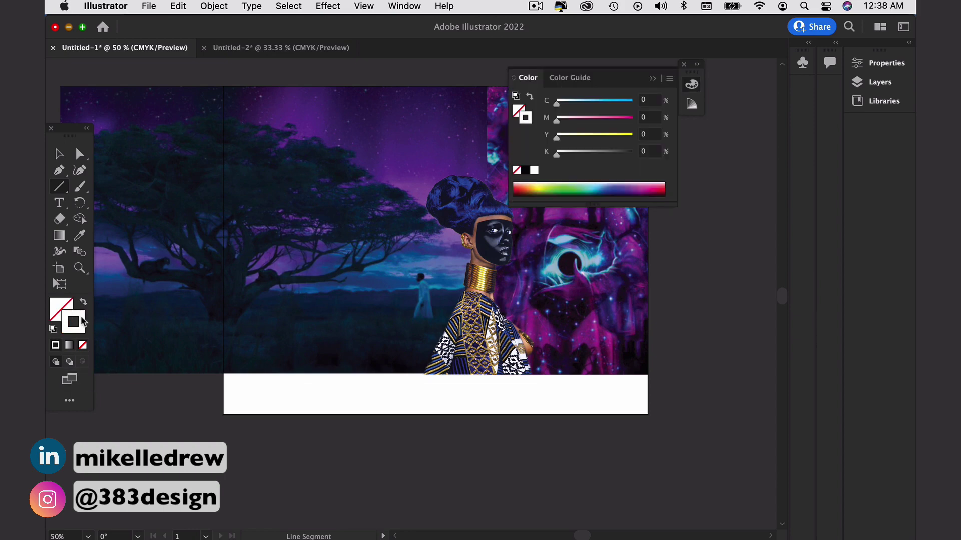
left_click(884, 63)
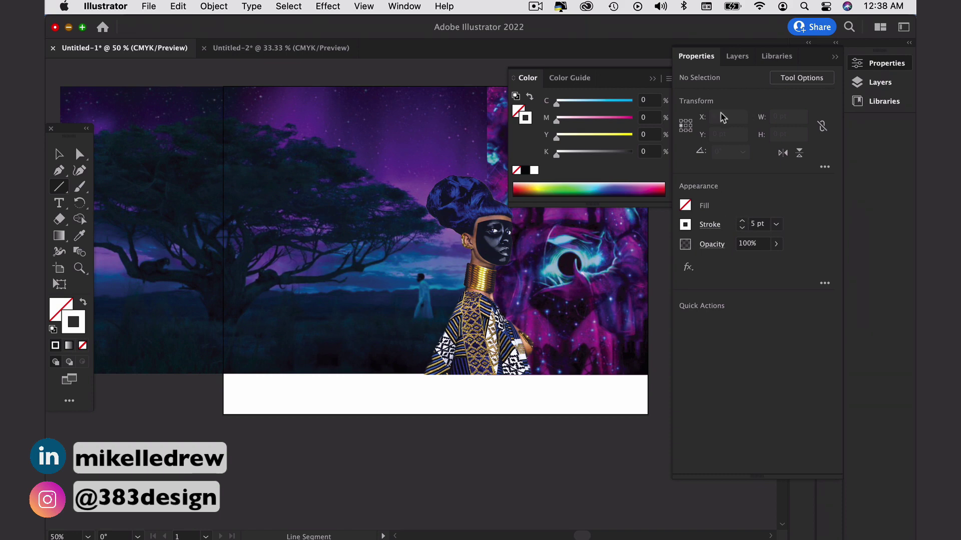
left_click(653, 79)
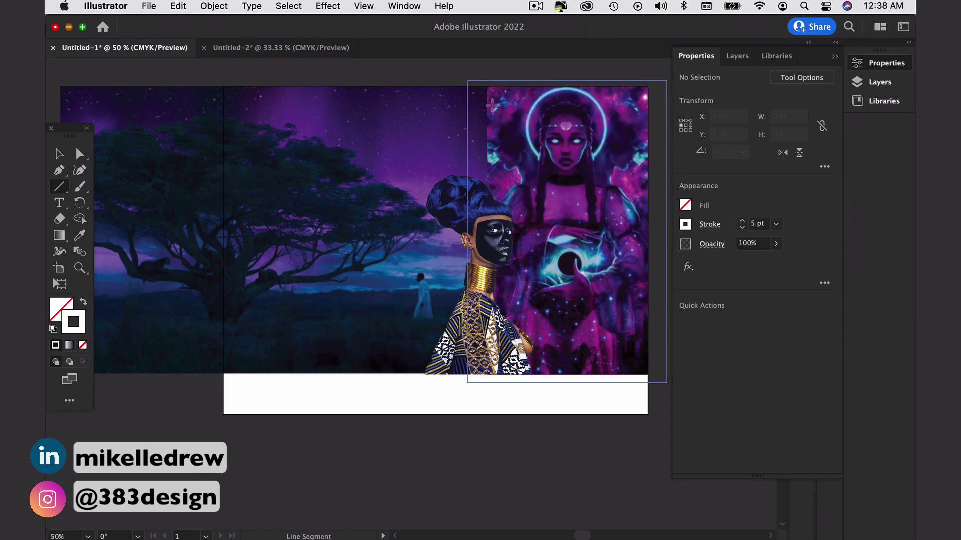
left_click_drag(487, 85, 488, 324)
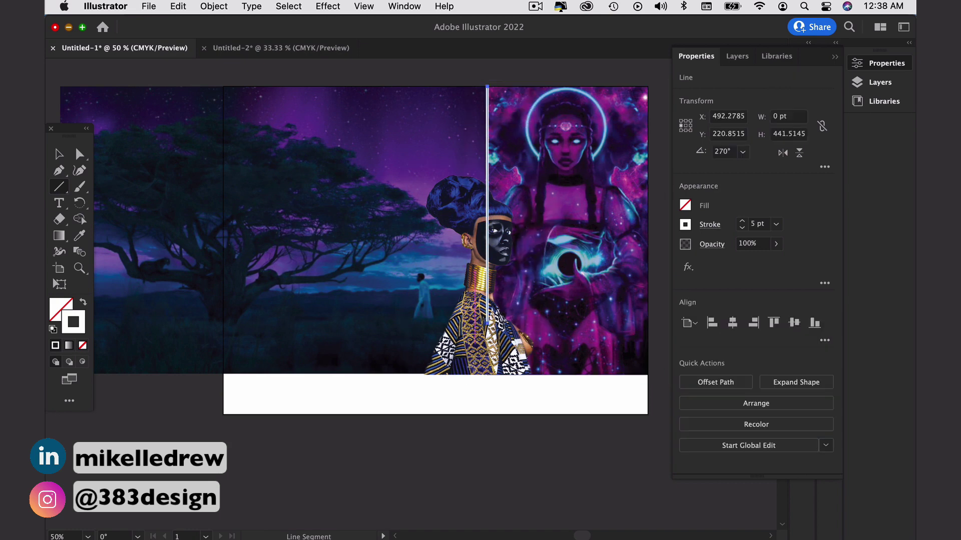
left_click(468, 447, "super")
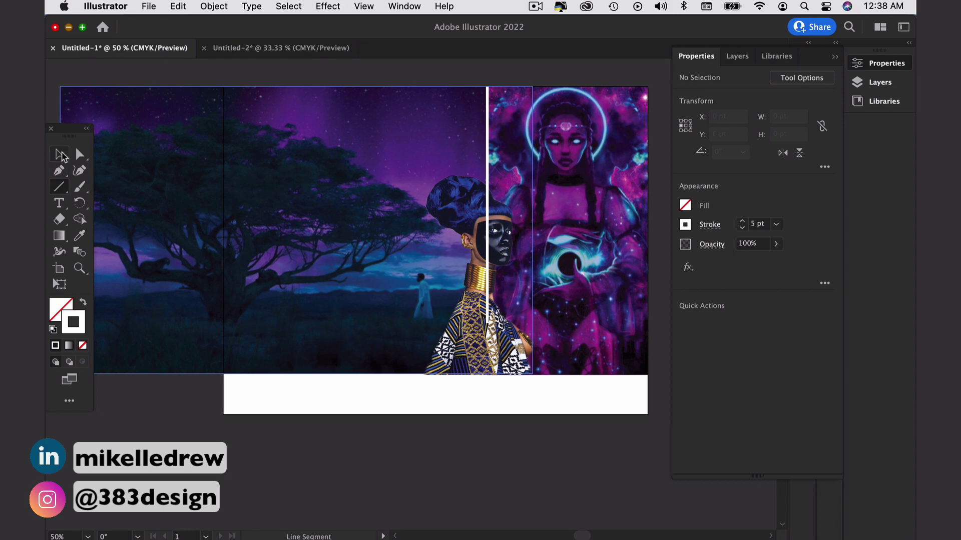
Bring the cut-out model group to the front with Arrange > Bring to Front
left_click(60, 155)
left_click(452, 207)
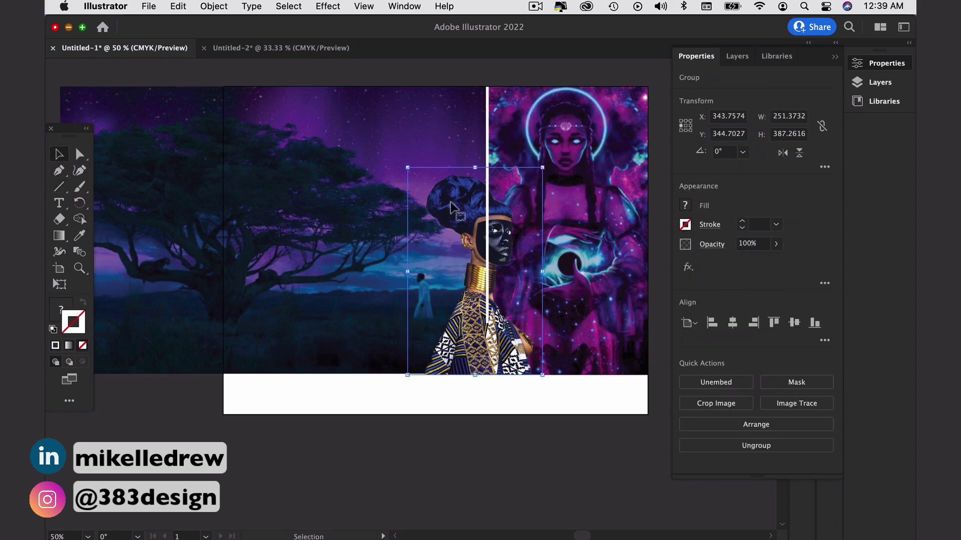
right_click(479, 215)
right_click(494, 233)
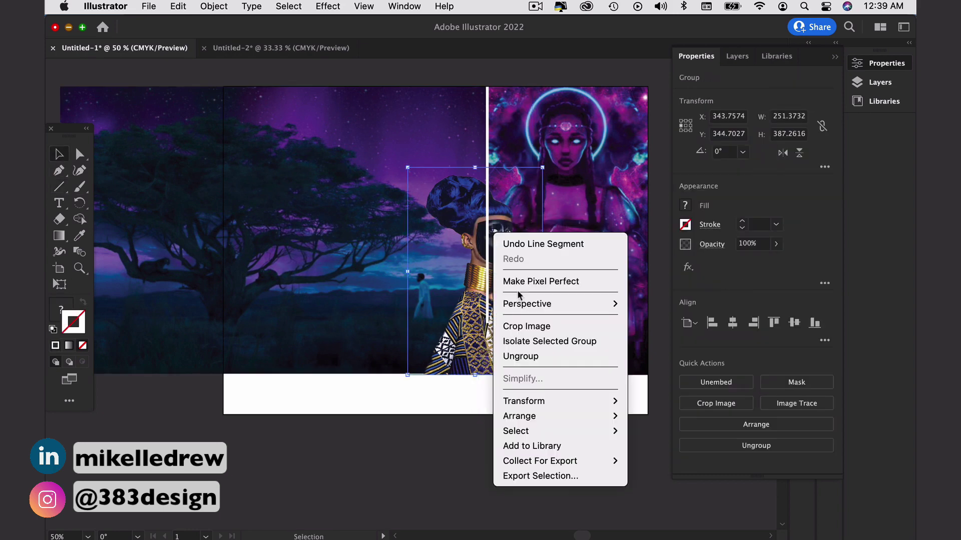
mouse_move(613, 416)
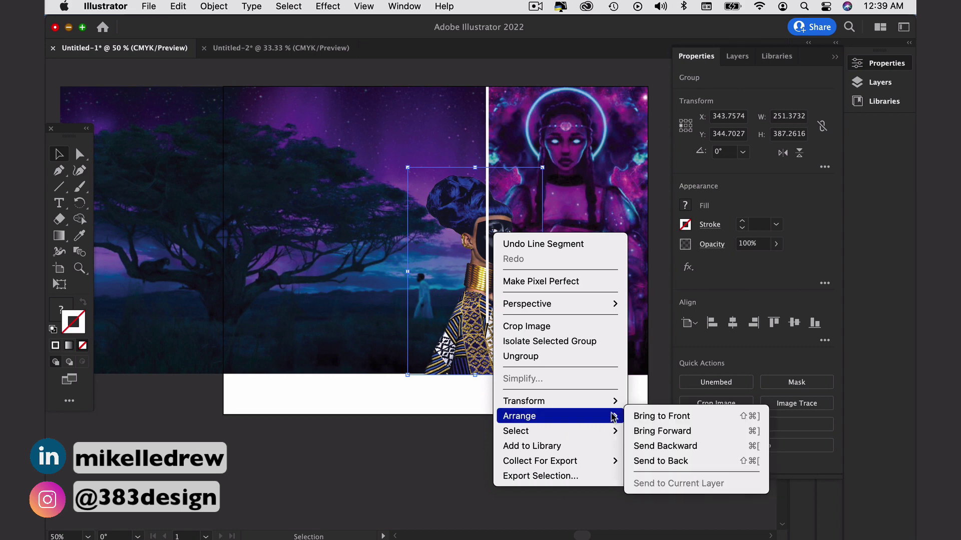
left_click(643, 417)
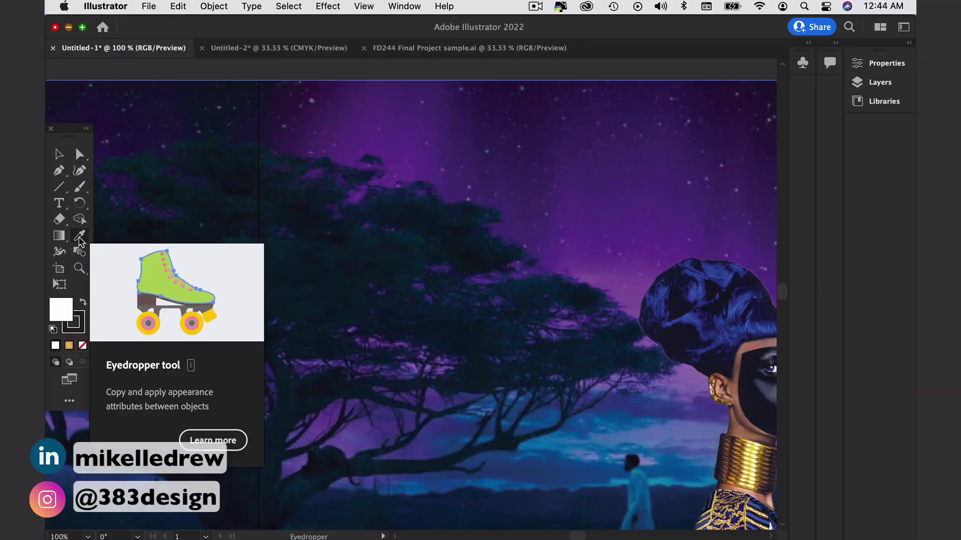
Pick the Eyedropper tool to sample colours from the night tree landscape
left_click(79, 238)
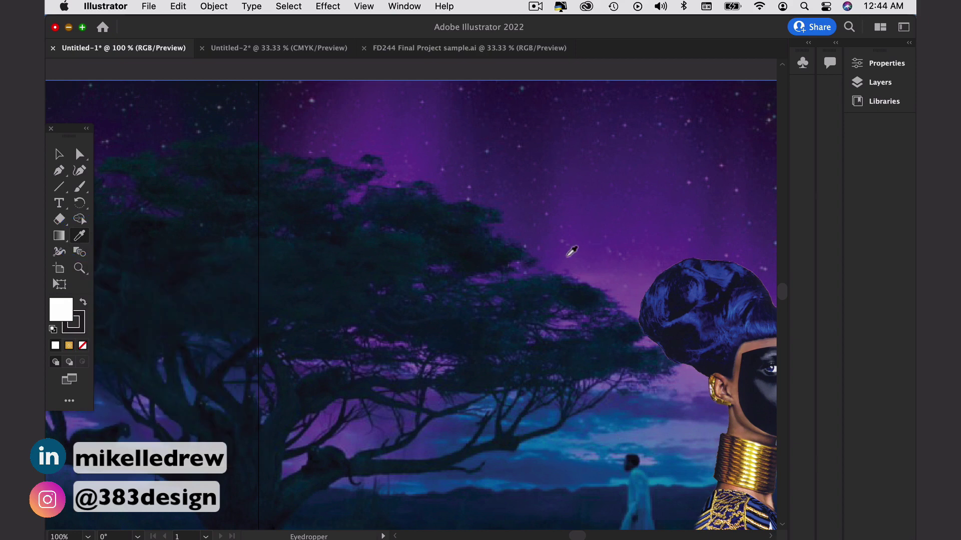
Sample the tree's dark navy, save it as a swatch, and draw a navy block
left_click(299, 397)
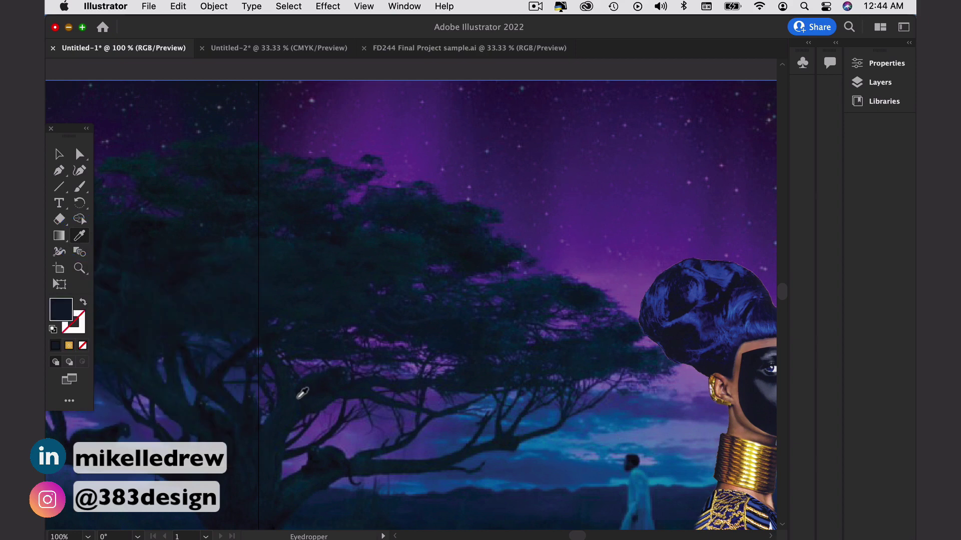
key("F6")
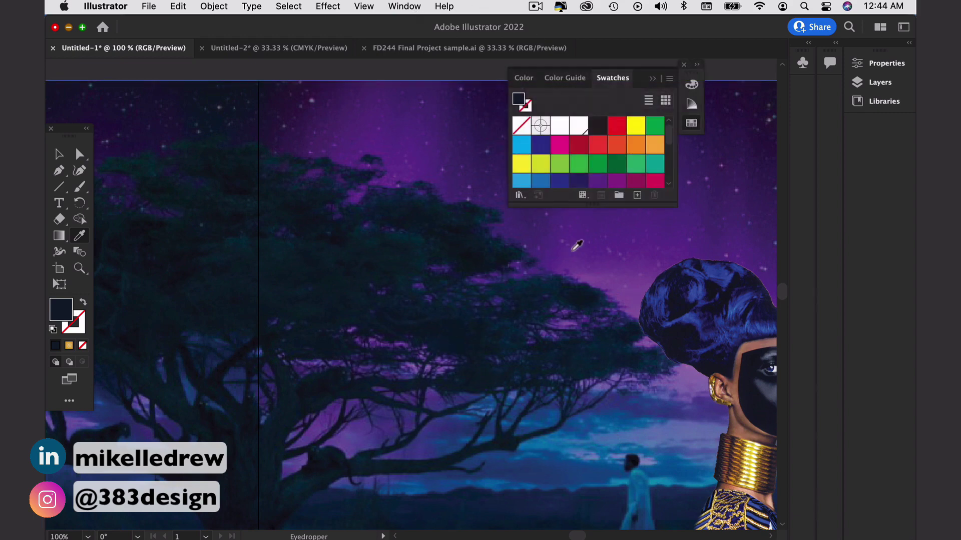
left_click(638, 195)
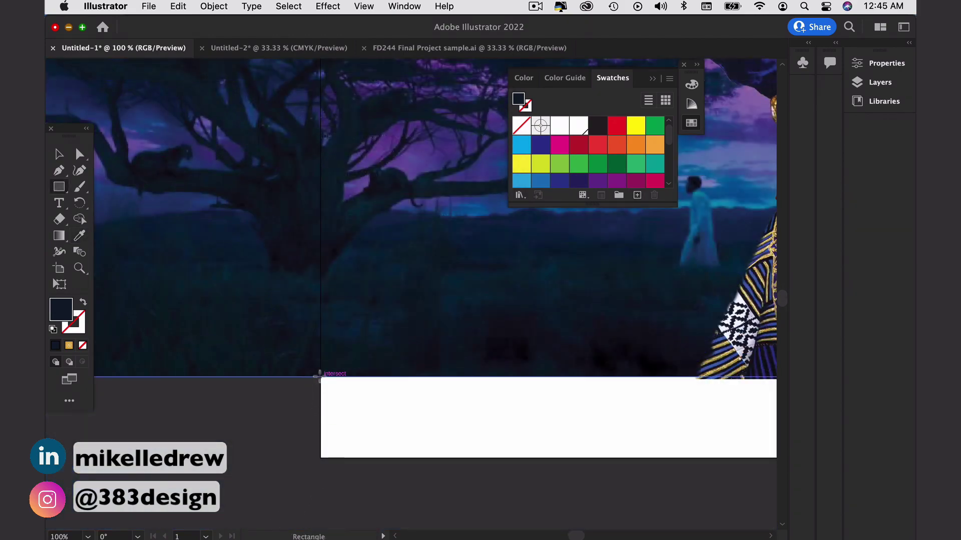
left_click_drag(320, 377, 519, 458)
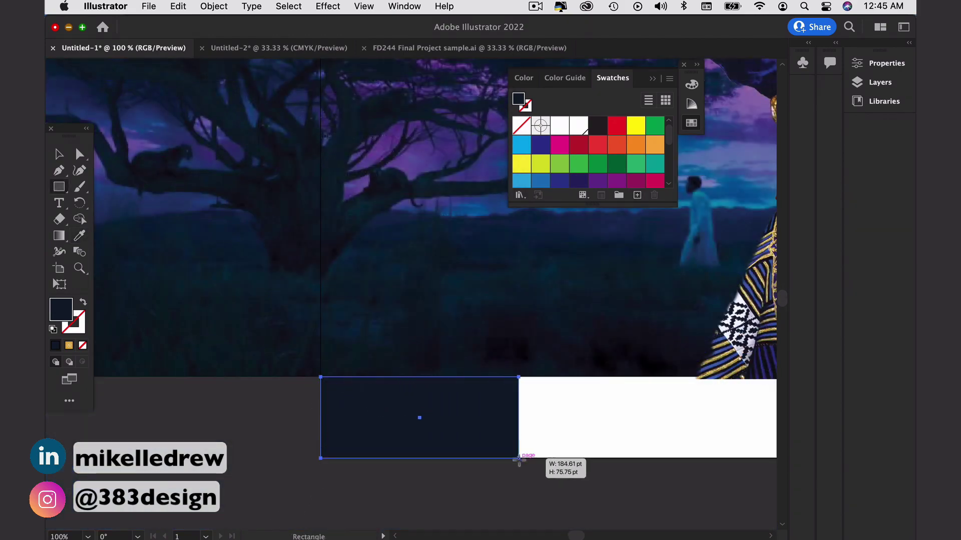
Duplicate the block along the strip for the purple, blue, sky blue and magenta blocks
key("v")
left_click(443, 477)
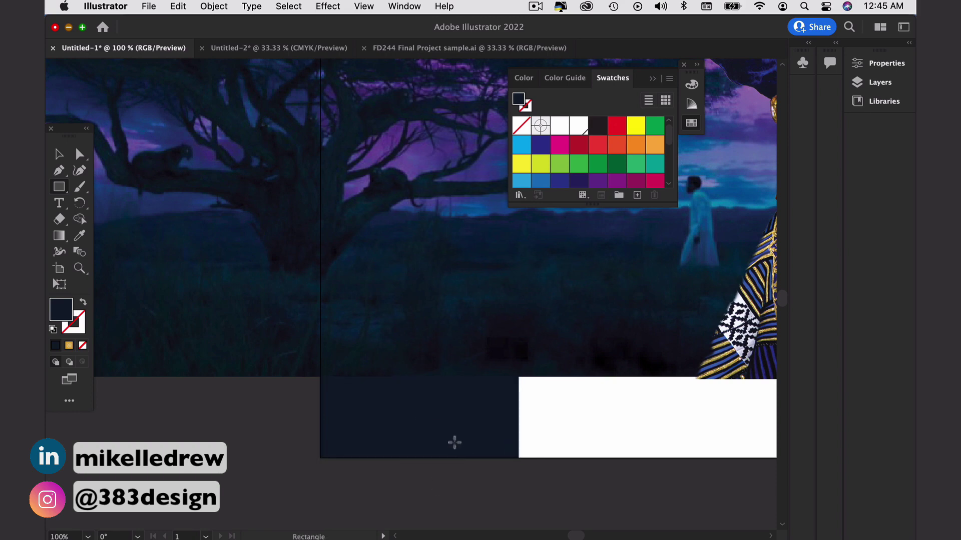
left_click_drag(378, 420, 553, 429)
scroll(586, 132, "down", 5)
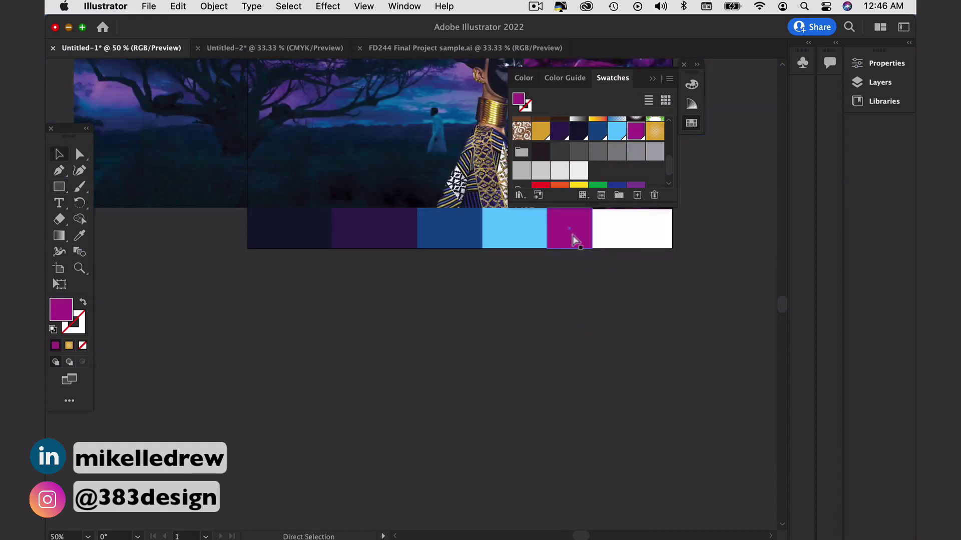
left_click_drag(575, 233, 620, 228)
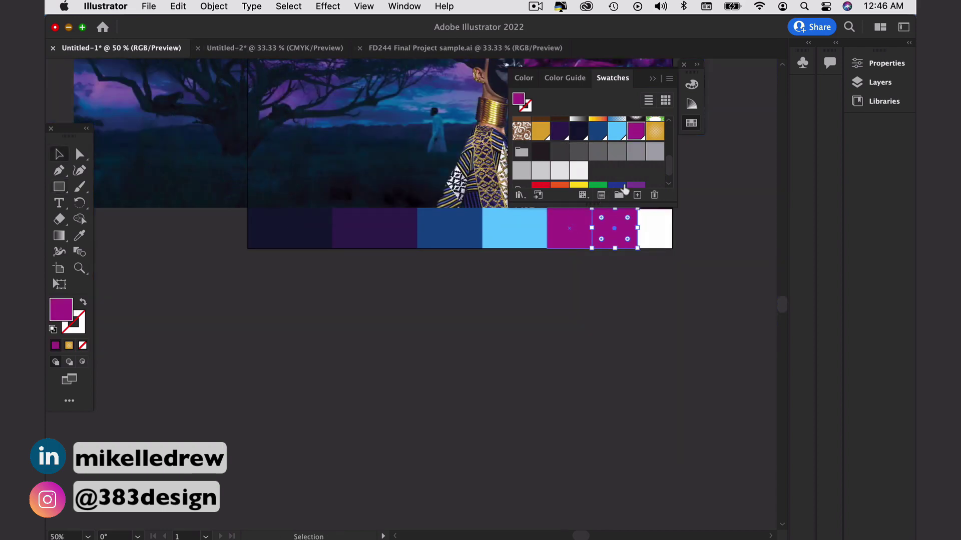
scroll(584, 160, "up", 5)
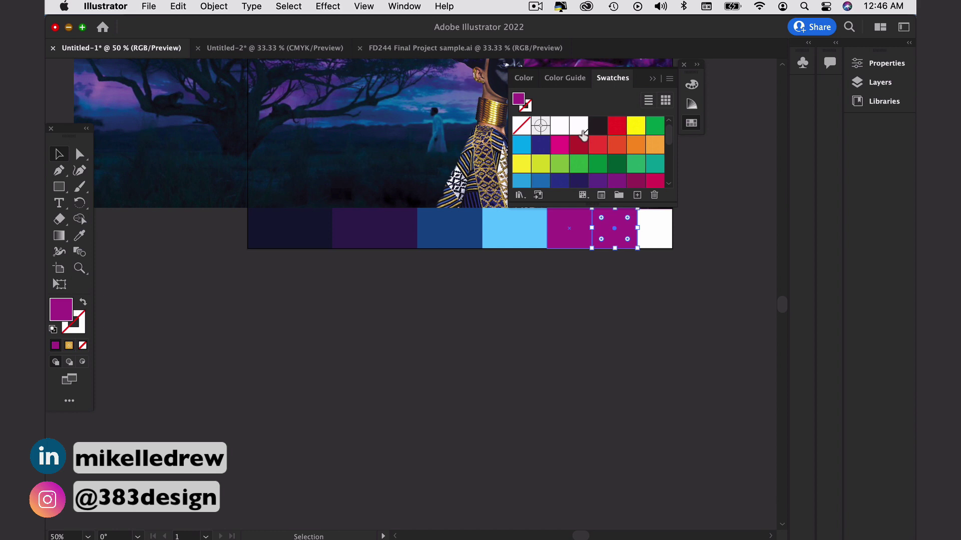
Add a white block and a narrow gold square at the strip's right end
left_click(579, 127)
left_click(625, 278)
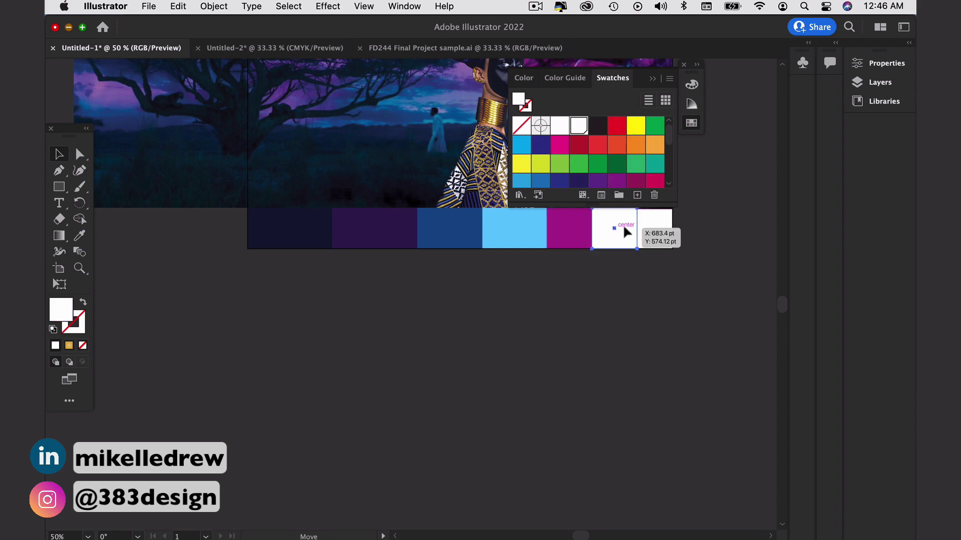
left_click_drag(624, 230, 669, 229)
scroll(645, 152, "down", 5)
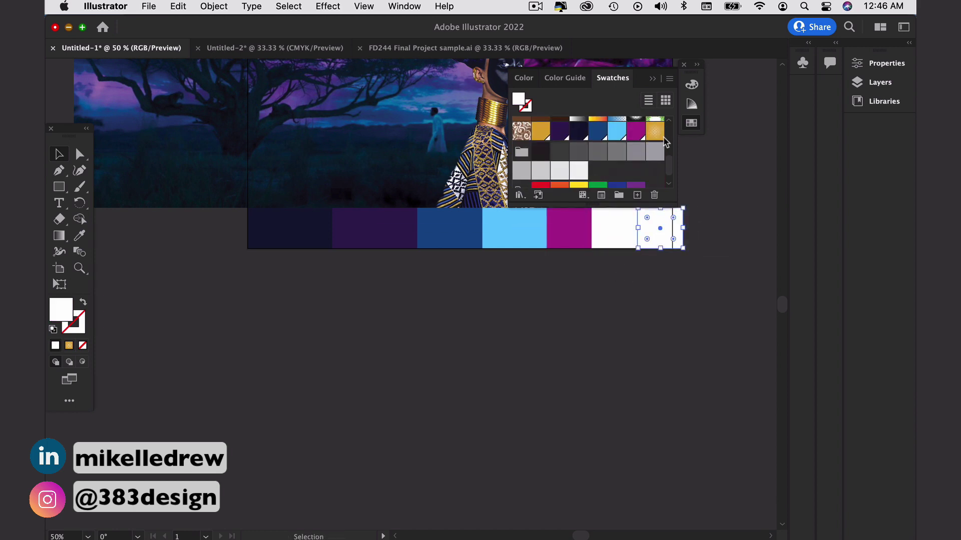
left_click(655, 133)
left_click_drag(683, 229, 673, 229)
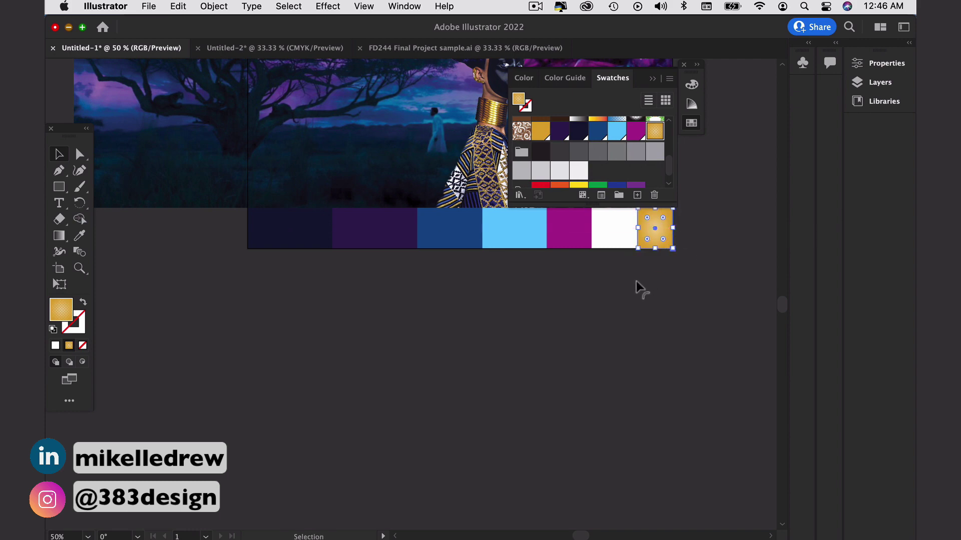
left_click(402, 298)
scroll(367, 337, "up", 3)
Retype the copied night sky label at the left of the palette strip as 'cosmos'
key("super+equal")
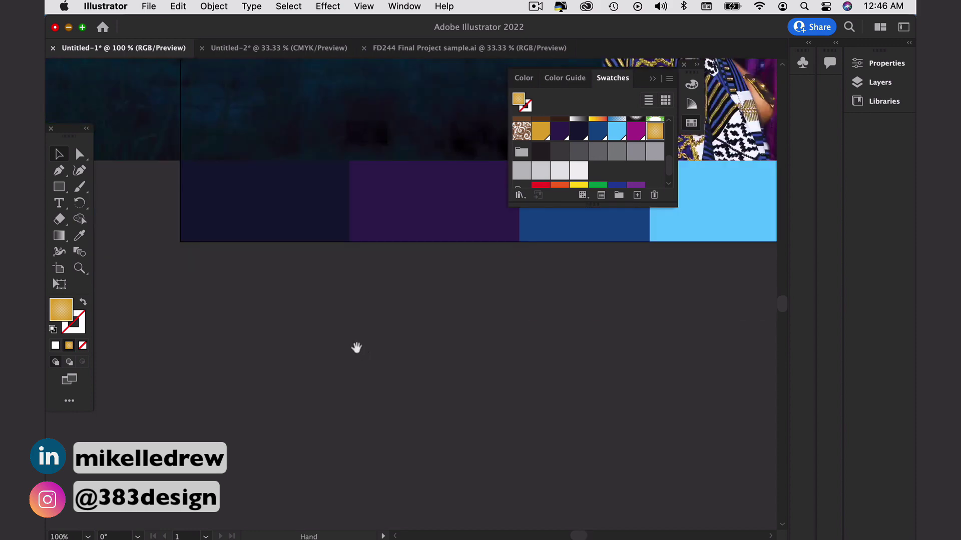
left_click_drag(356, 348, 375, 422)
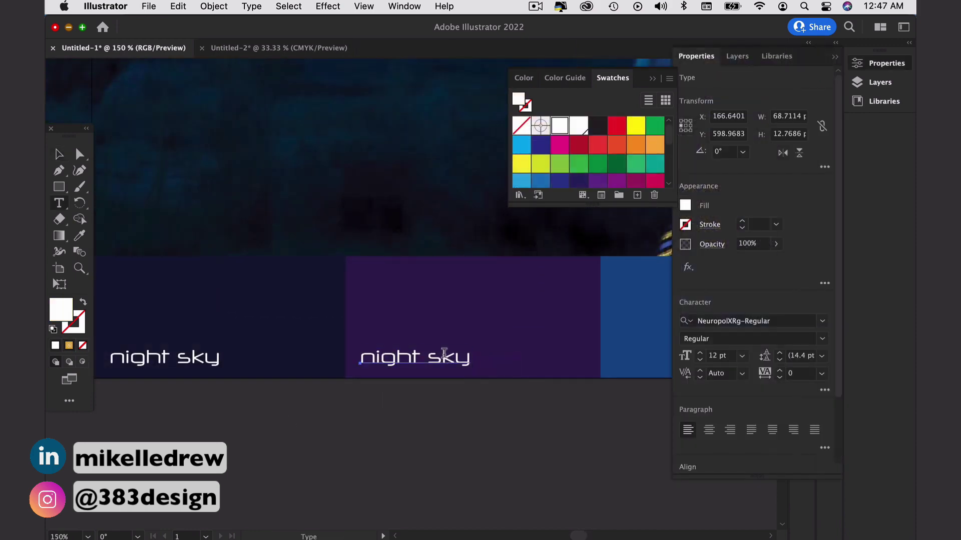
triple_click(443, 356)
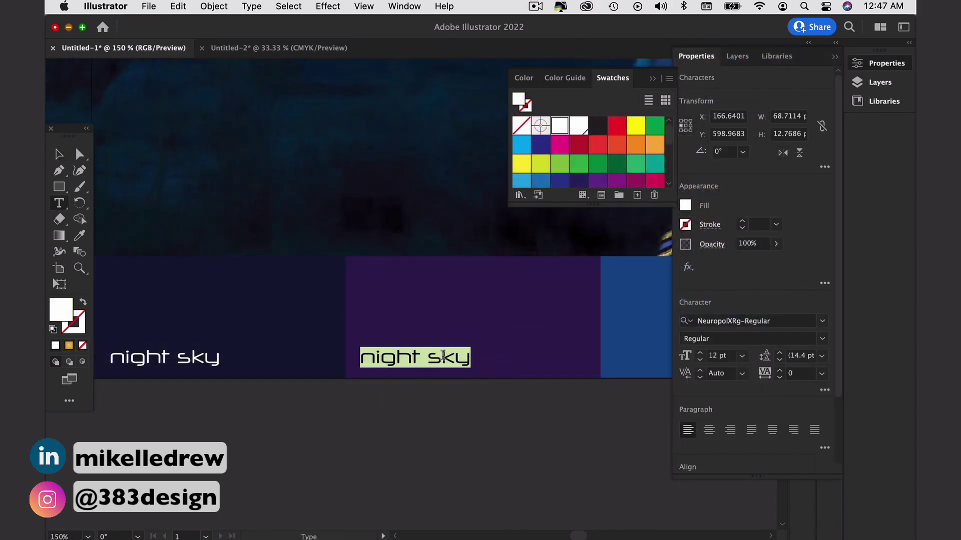
type("cosmos")
key("Escape")
Copy a label onto the blue block and retype it as 'azure'
scroll(443, 356, "right", 5)
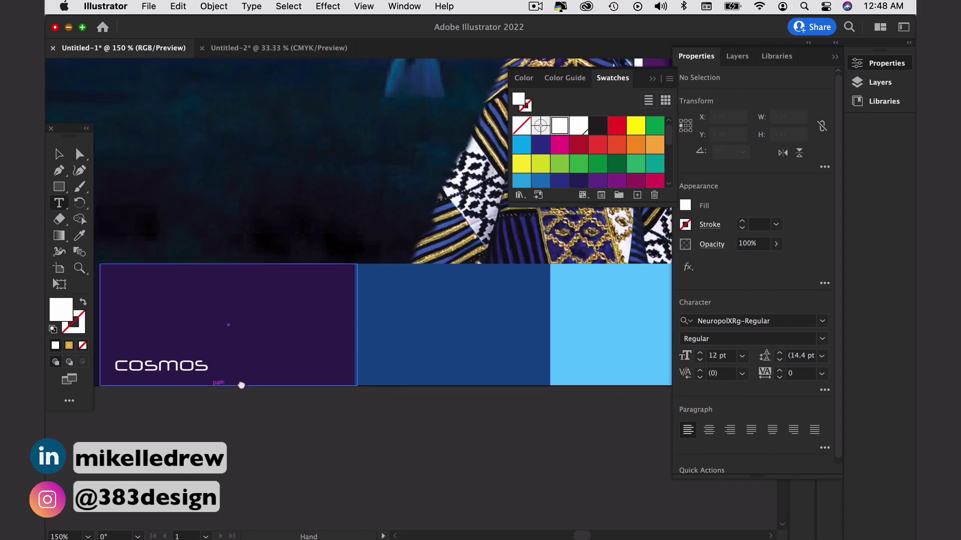
left_click_drag(179, 370, 421, 370)
double_click(431, 369)
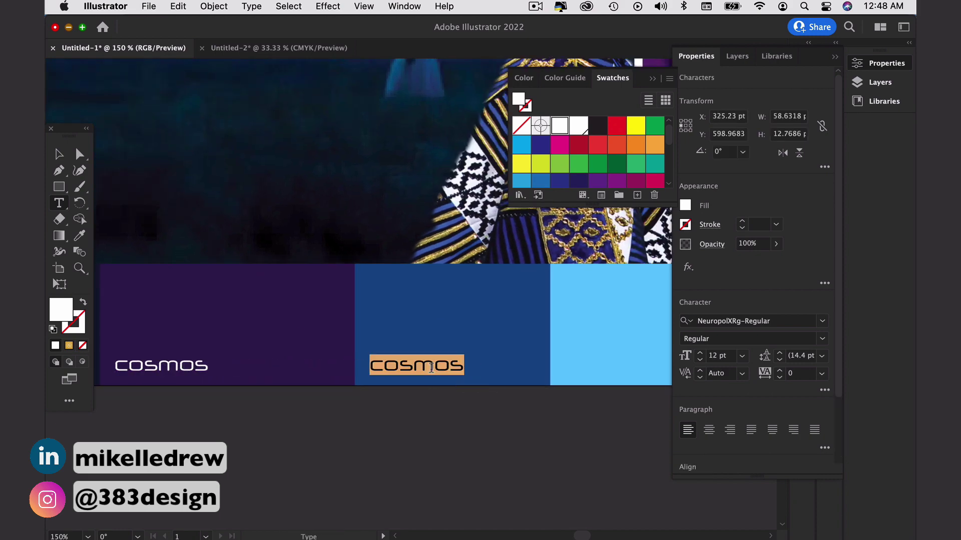
type("azure")
key("Escape")
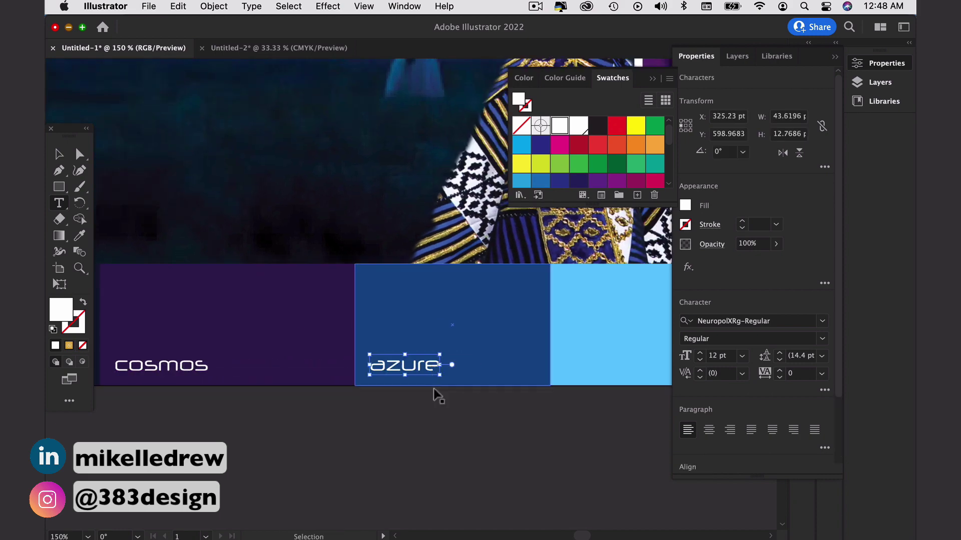
scroll(433, 388, "right", 3)
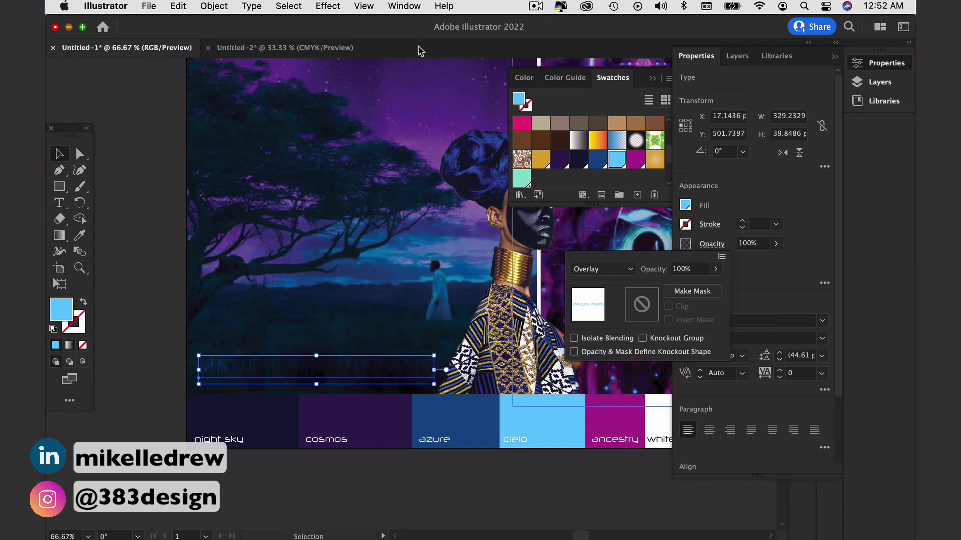
left_click(405, 6)
scroll(476, 441, "down", 5)
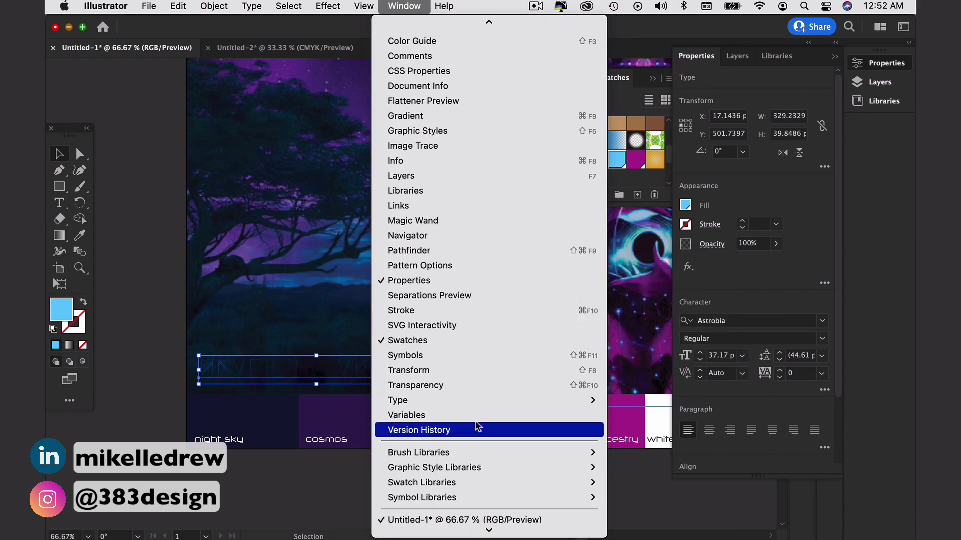